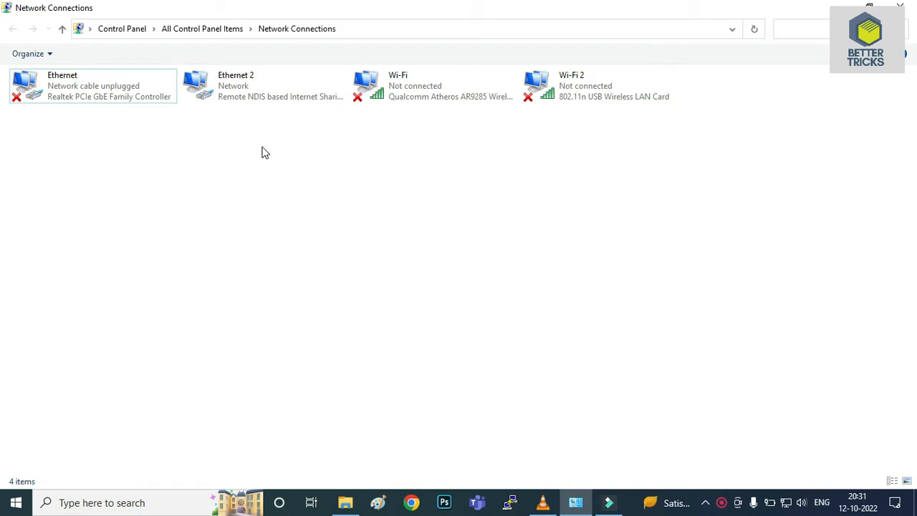
Step: Run ncpa.cpl to open the Network Connections list and maximize its window
{"action": "key", "text": "super+r"}
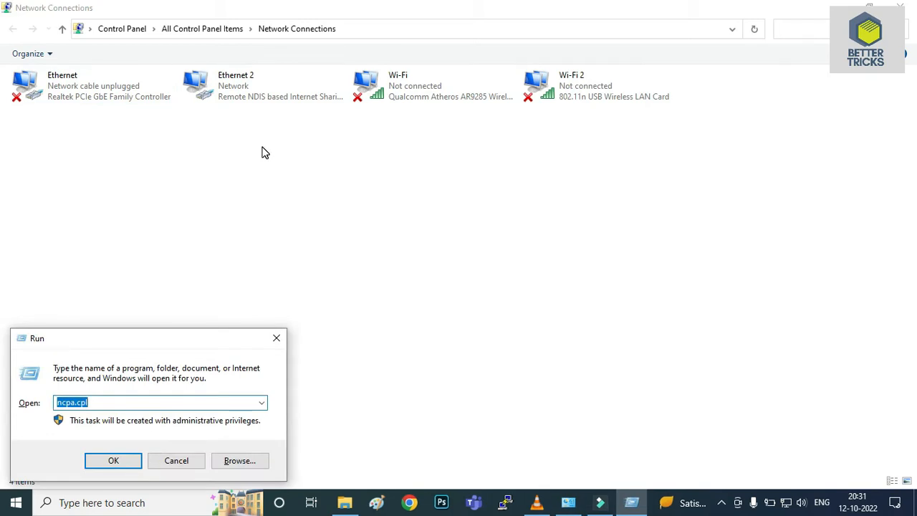
{"action": "key", "text": "BackSpace"}
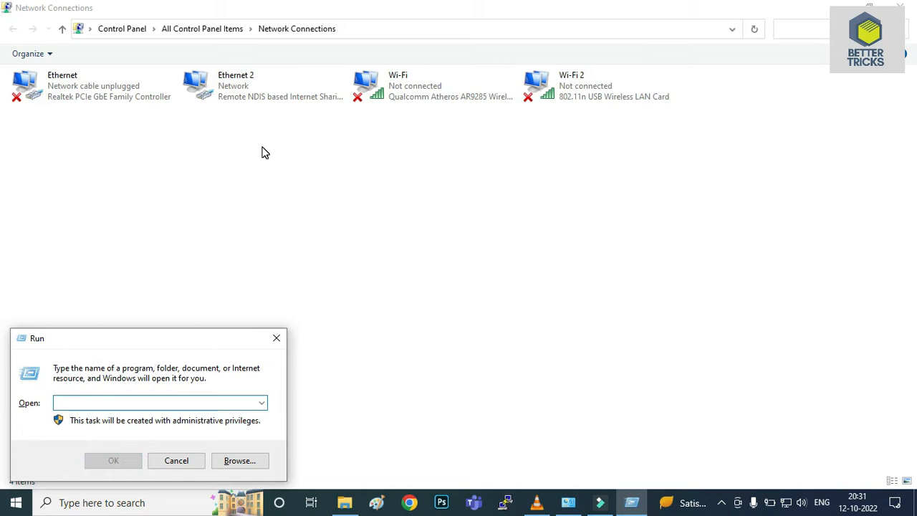
{"action": "type", "text": "nc"}
{"action": "key", "text": "Down"}
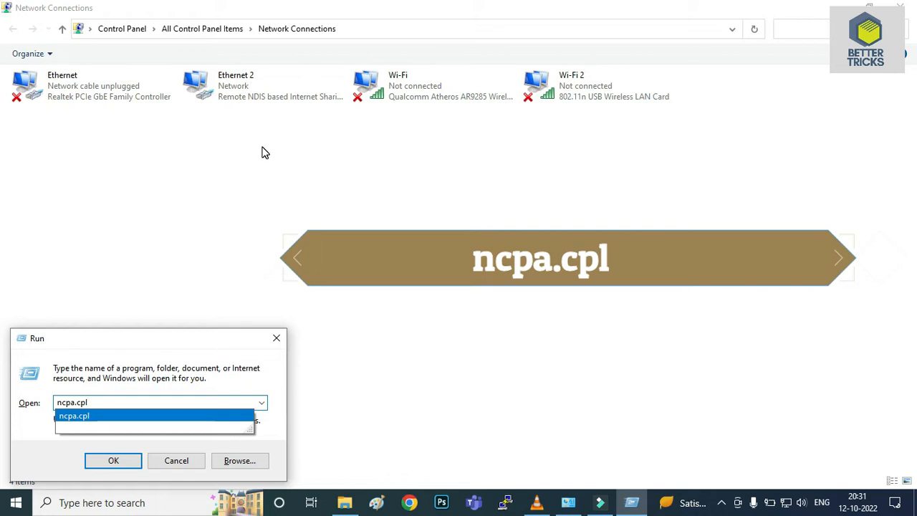
{"action": "key", "text": "Return"}
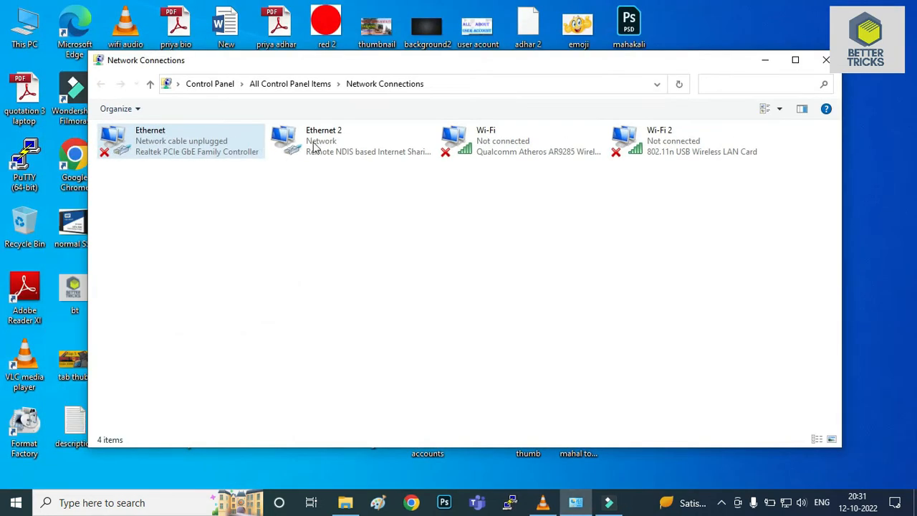
{"action": "left_click", "coordinate": [796, 60]}
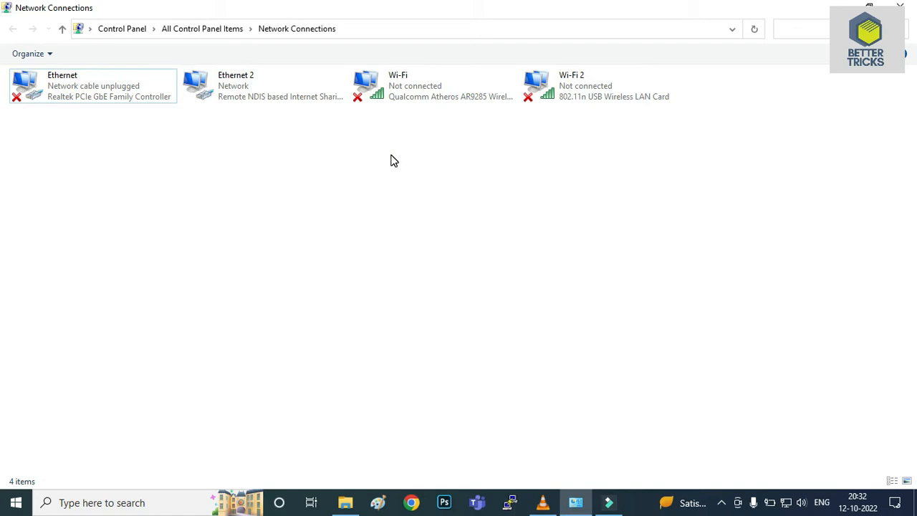
Step: Examine the Internet Protocol Version 4 (TCP/IPv4) properties of the Ethernet 2 connection and close them without changes
{"action": "right_click", "coordinate": [225, 84]}
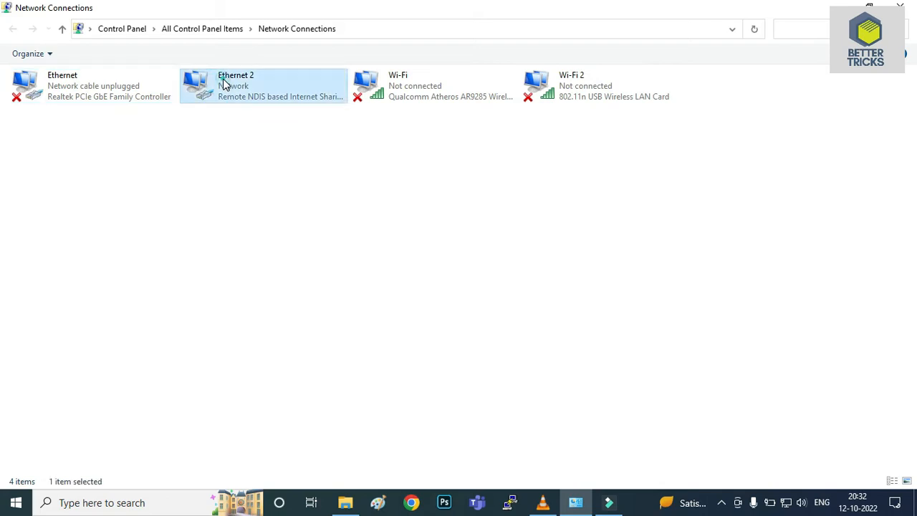
{"action": "left_click", "coordinate": [441, 147]}
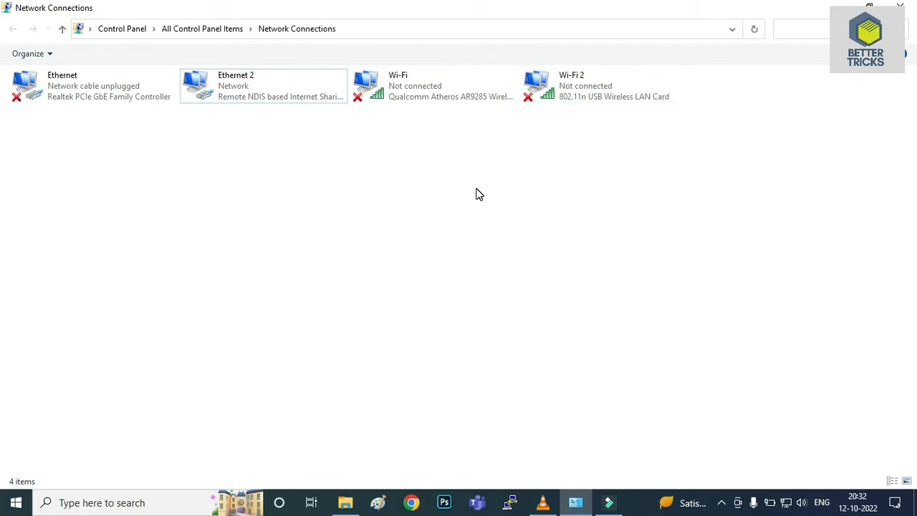
{"action": "left_click", "coordinate": [243, 98]}
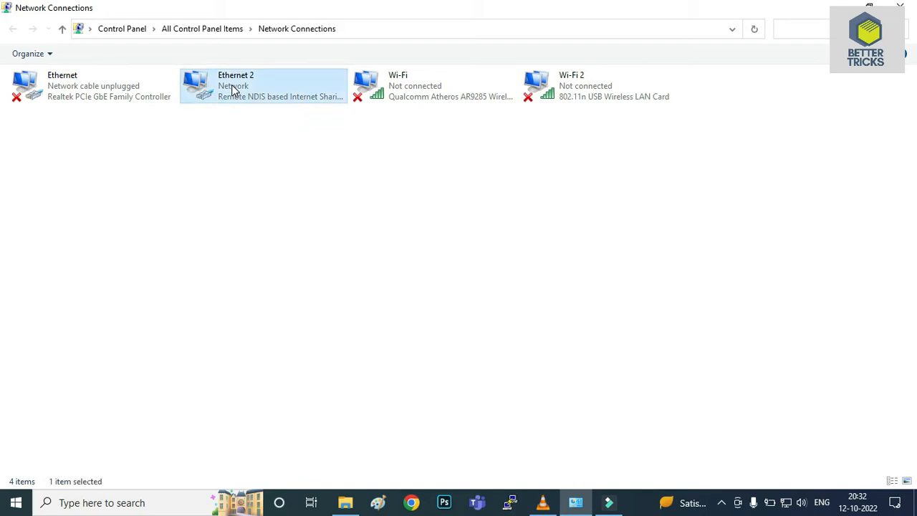
{"action": "right_click", "coordinate": [231, 85]}
{"action": "left_click", "coordinate": [281, 214]}
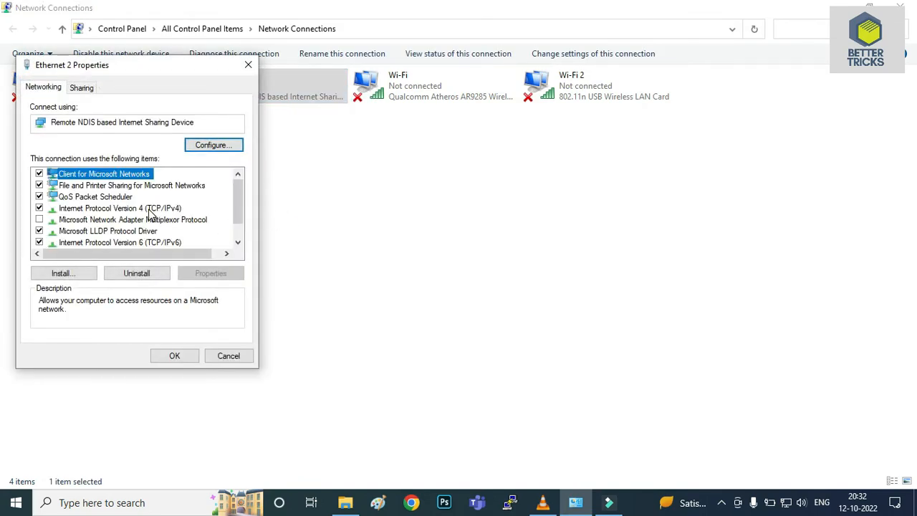
{"action": "left_click", "coordinate": [161, 209]}
{"action": "left_click", "coordinate": [216, 277]}
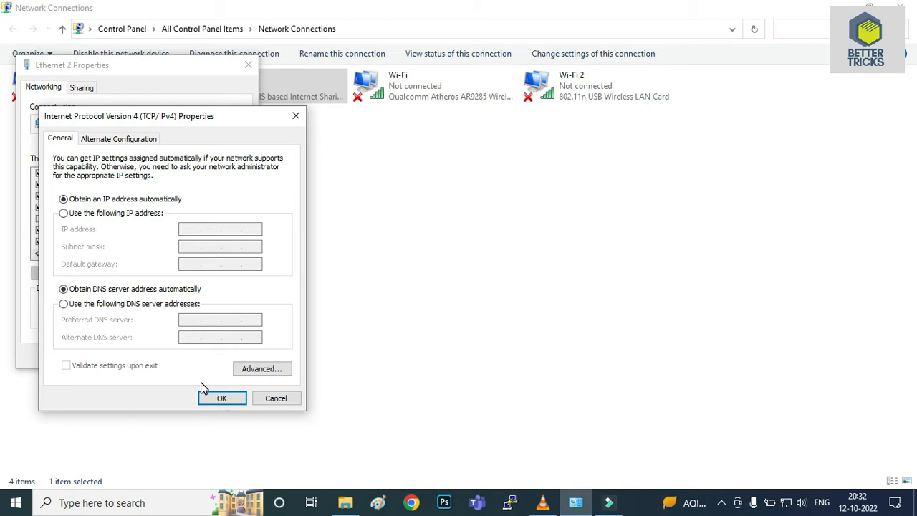
{"action": "left_click", "coordinate": [219, 399]}
{"action": "left_click", "coordinate": [188, 356]}
{"action": "left_click", "coordinate": [272, 168]}
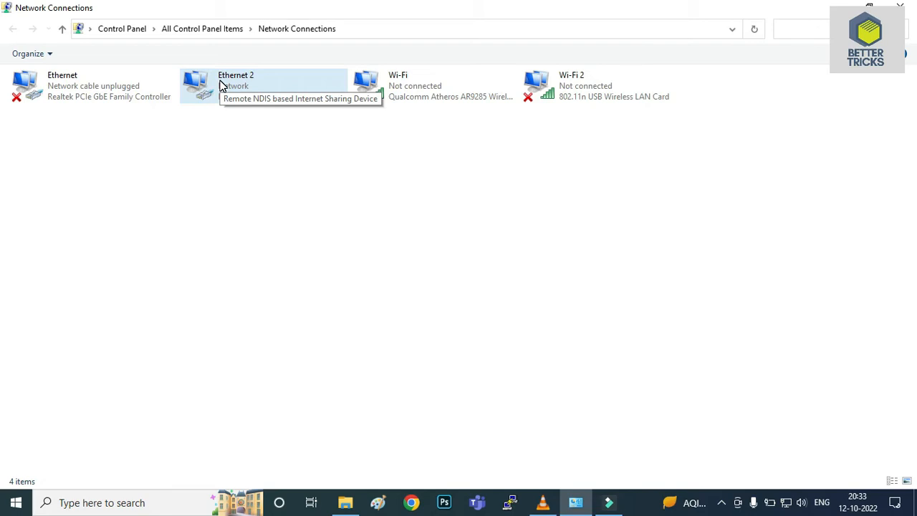
{"action": "left_click", "coordinate": [234, 144]}
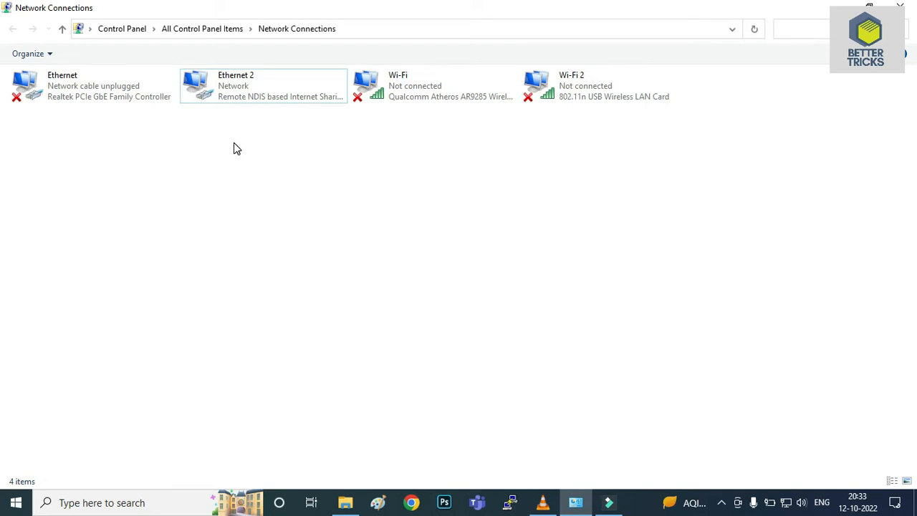
{"action": "right_click", "coordinate": [237, 88]}
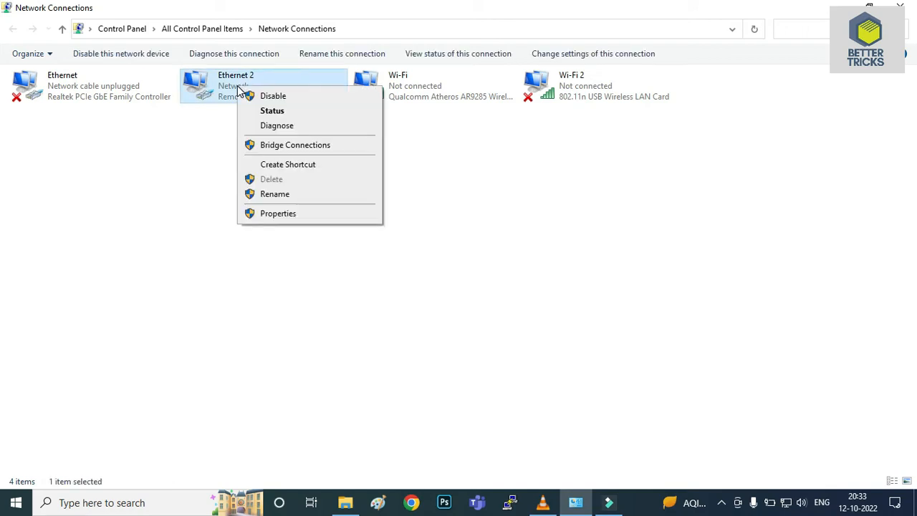
{"action": "left_click", "coordinate": [200, 147]}
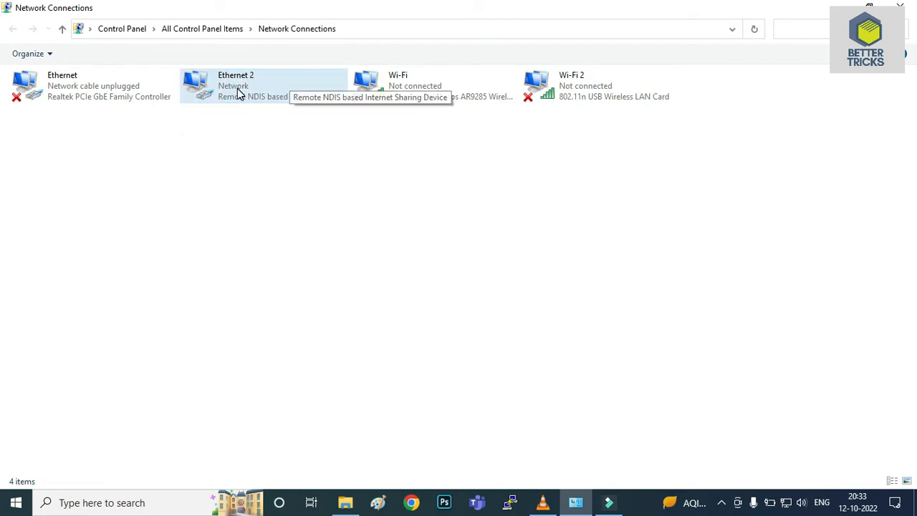
{"action": "left_click", "coordinate": [237, 147]}
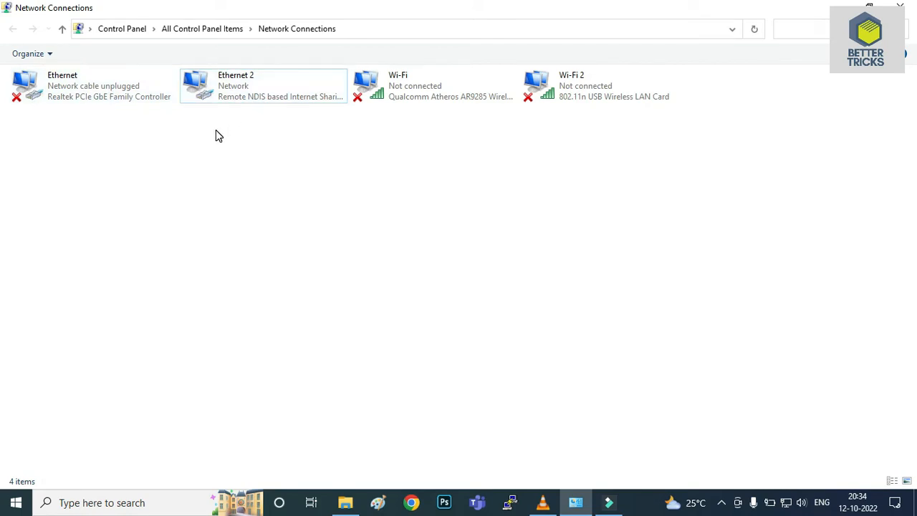
Step: Disable Internet Protocol Version 6 (TCP/IPv6) for the Ethernet 2 connection and open its IPv4 properties
{"action": "right_click", "coordinate": [224, 90]}
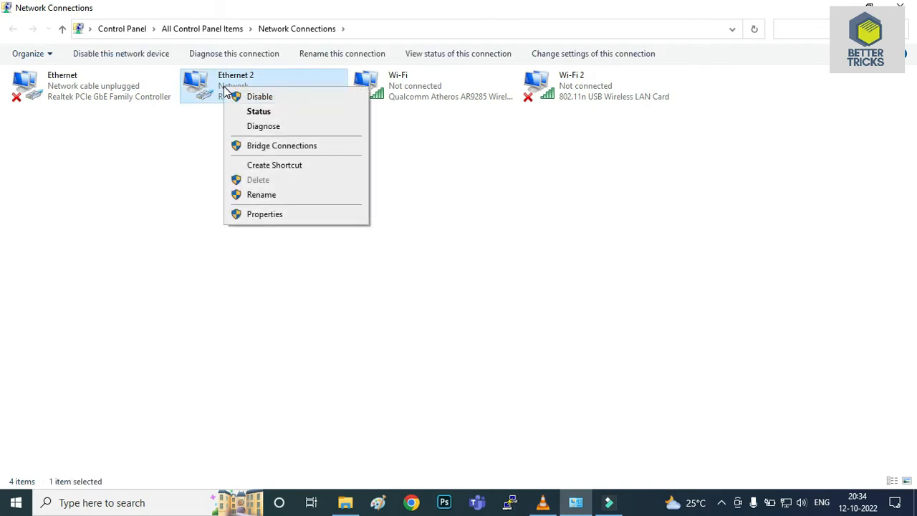
{"action": "left_click", "coordinate": [252, 214]}
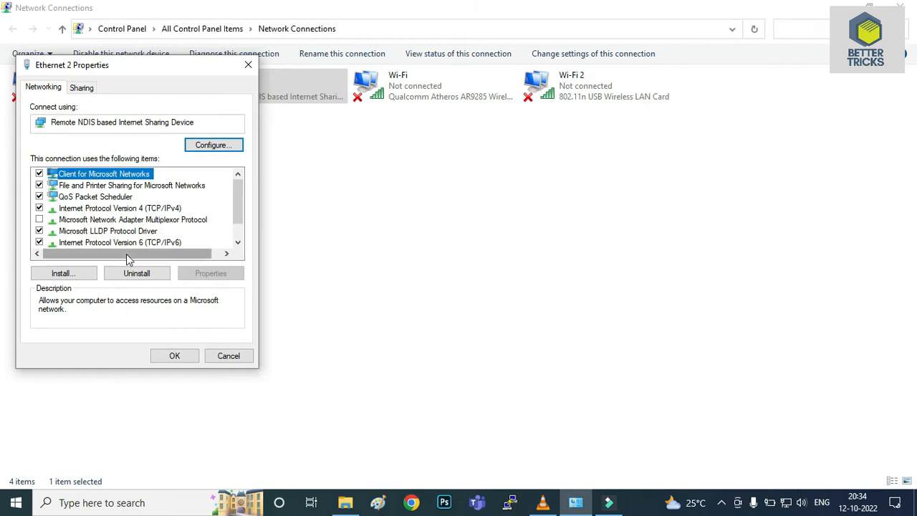
{"action": "left_click", "coordinate": [39, 242]}
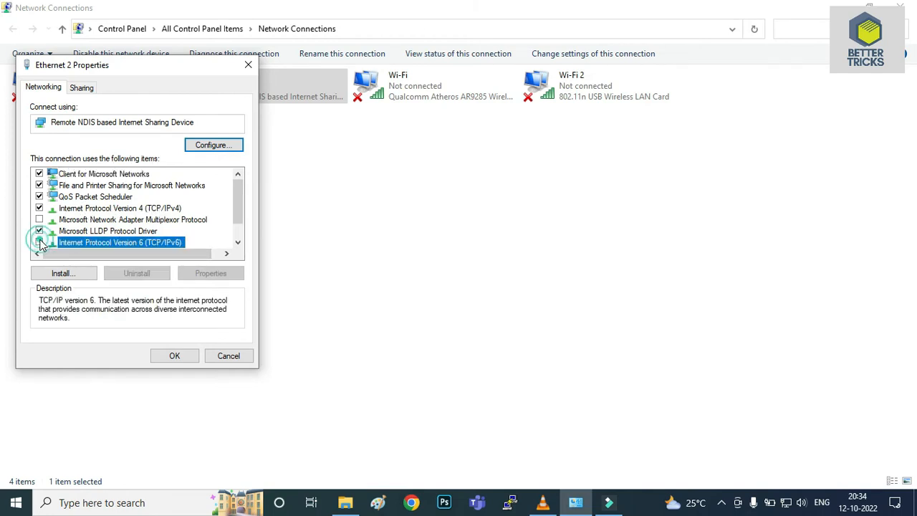
{"action": "left_click", "coordinate": [119, 209]}
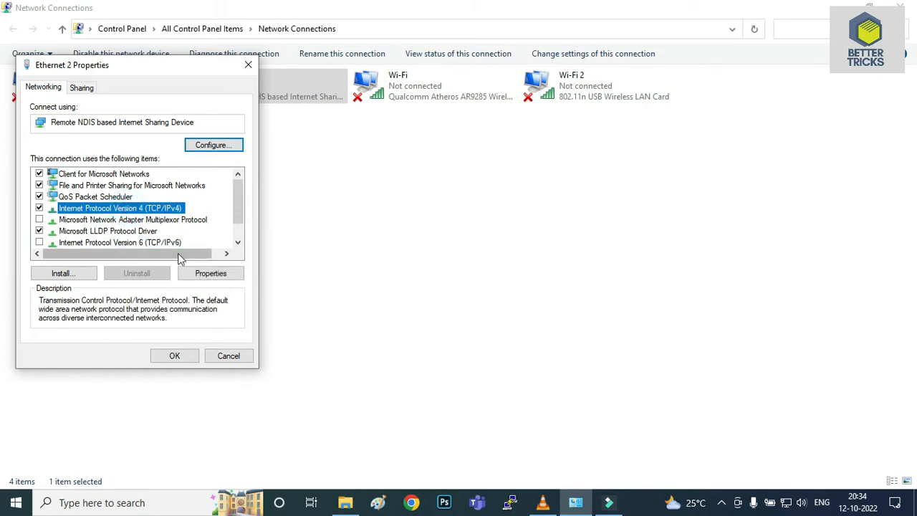
{"action": "left_click", "coordinate": [199, 274]}
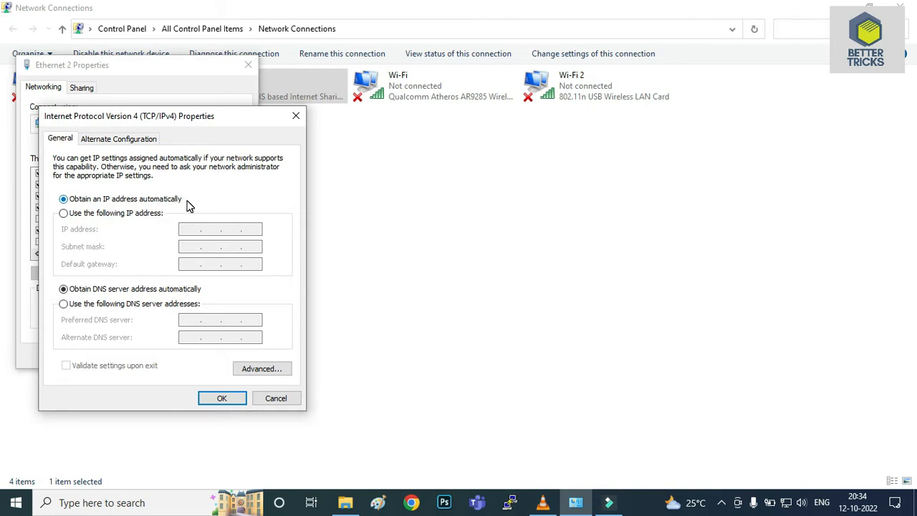
Step: Switch to a manual IP address and enter 10.121.3.5 with subnet mask 255.255.255.0
{"action": "left_click", "coordinate": [64, 214]}
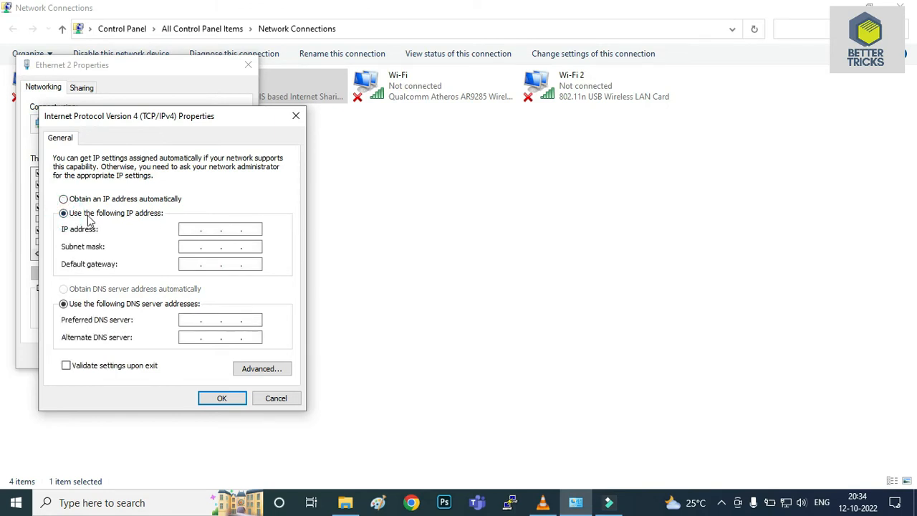
{"action": "left_click", "coordinate": [192, 229]}
{"action": "type", "text": "10.121.3.5"}
{"action": "key", "text": "Tab"}
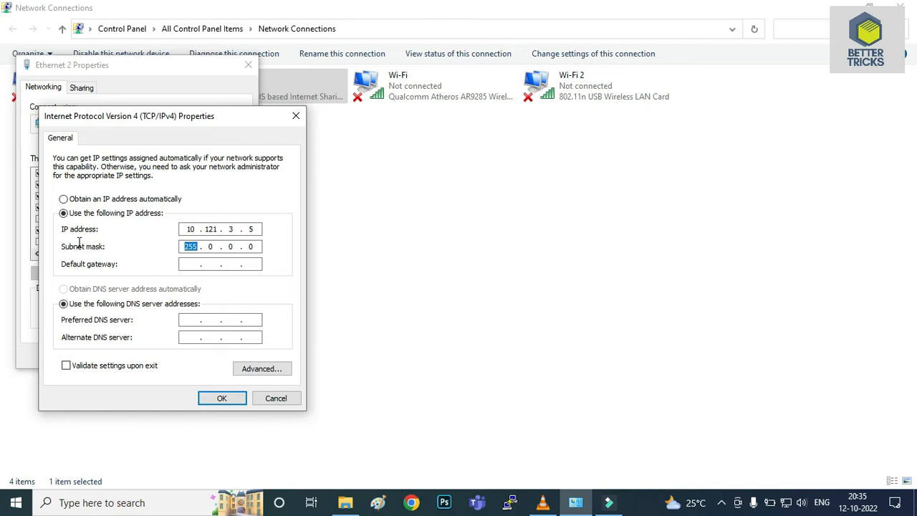
{"action": "left_click", "coordinate": [214, 247]}
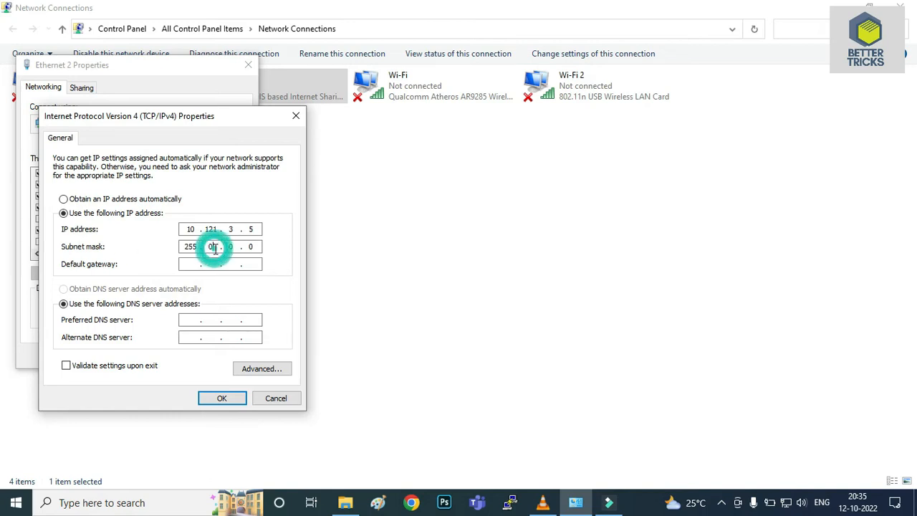
{"action": "key", "text": "BackSpace"}
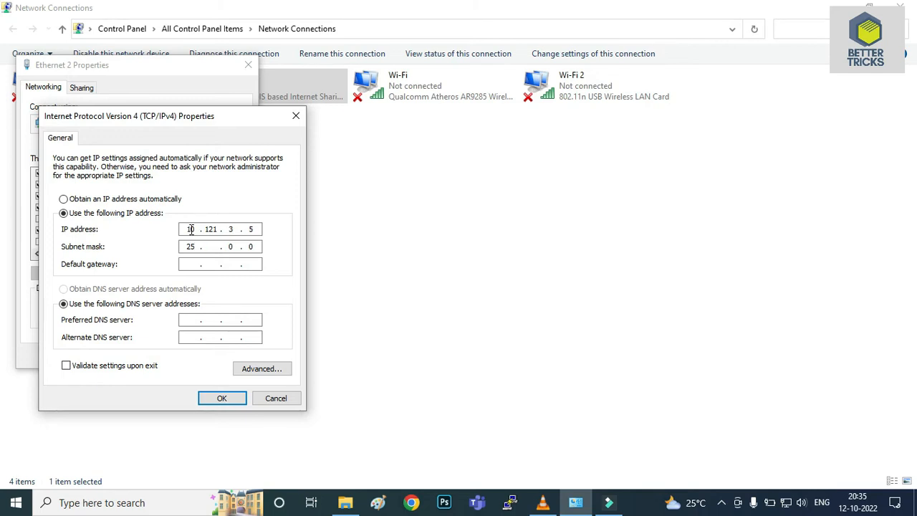
{"action": "type", "text": "5 . 255 . 255"}
Step: Set the default gateway to 10.121.3.1
{"action": "left_click", "coordinate": [184, 265]}
{"action": "double_click", "coordinate": [187, 229]}
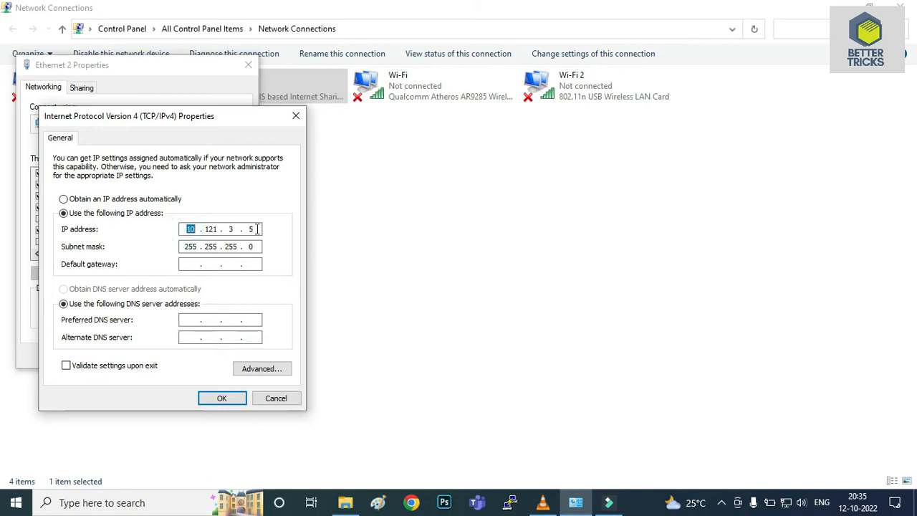
{"action": "left_click", "coordinate": [185, 263]}
{"action": "type", "text": "10 . 121 . 3 "}
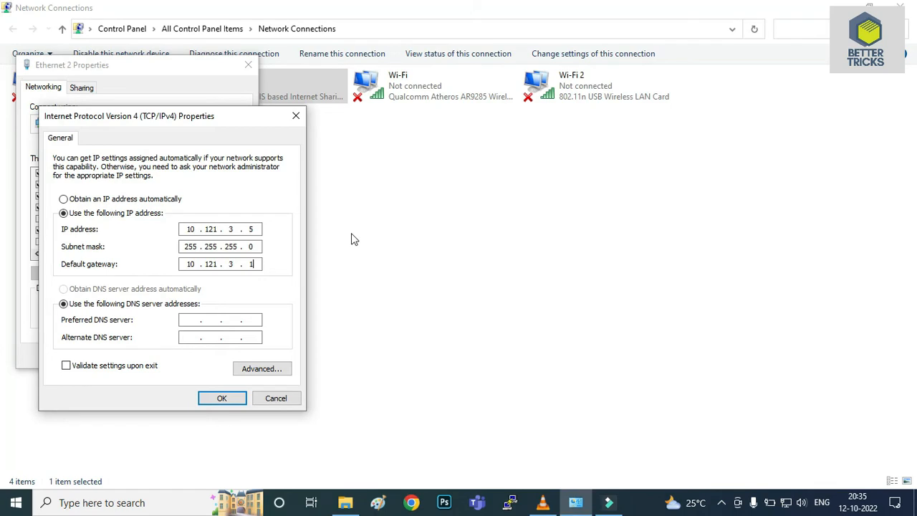
{"action": "type", "text": ". 1"}
Step: Set the preferred DNS server to 10.200.4.188 and the alternate DNS server to 10.200.4.189
{"action": "left_click", "coordinate": [186, 319]}
{"action": "left_click", "coordinate": [183, 320]}
{"action": "type", "text": "10.2004.18810.2004.189"}
Step: Switch both the IP address and the DNS server address back to being obtained automatically
{"action": "left_click", "coordinate": [64, 200]}
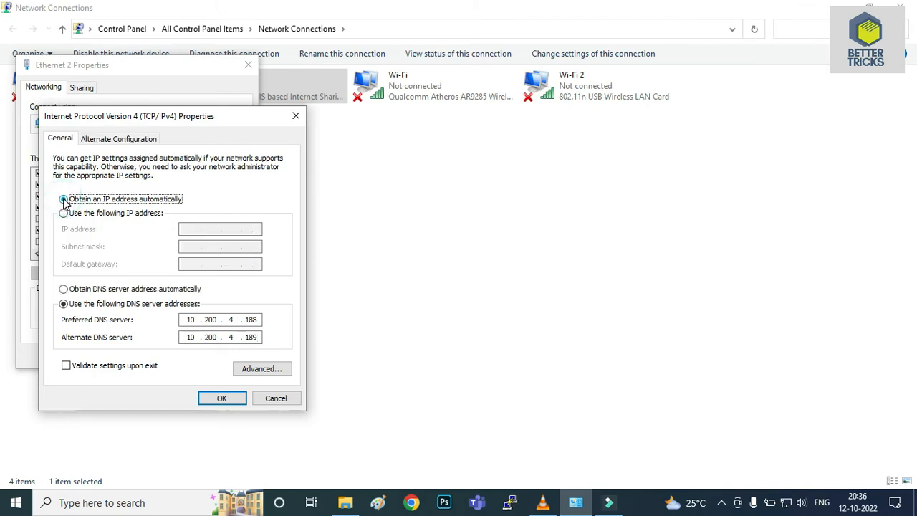
{"action": "left_click", "coordinate": [64, 289]}
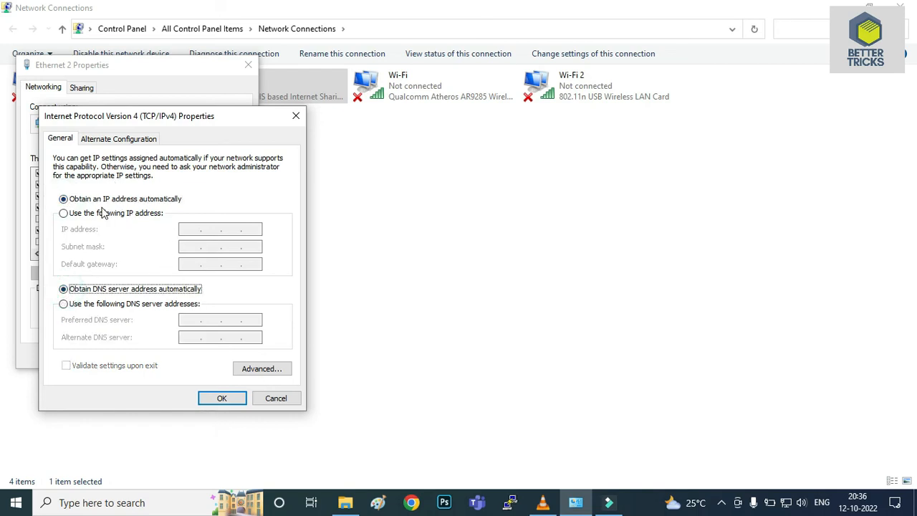
{"action": "left_click", "coordinate": [288, 369]}
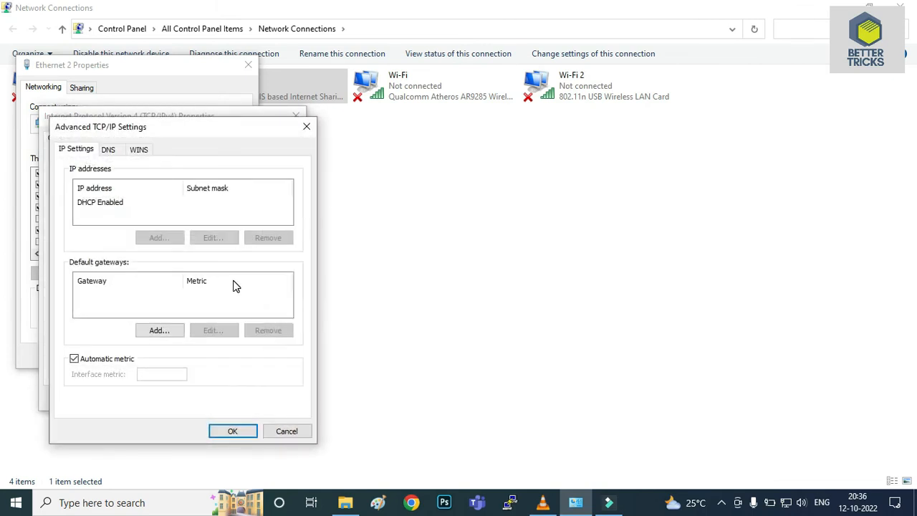
{"action": "left_click", "coordinate": [108, 150]}
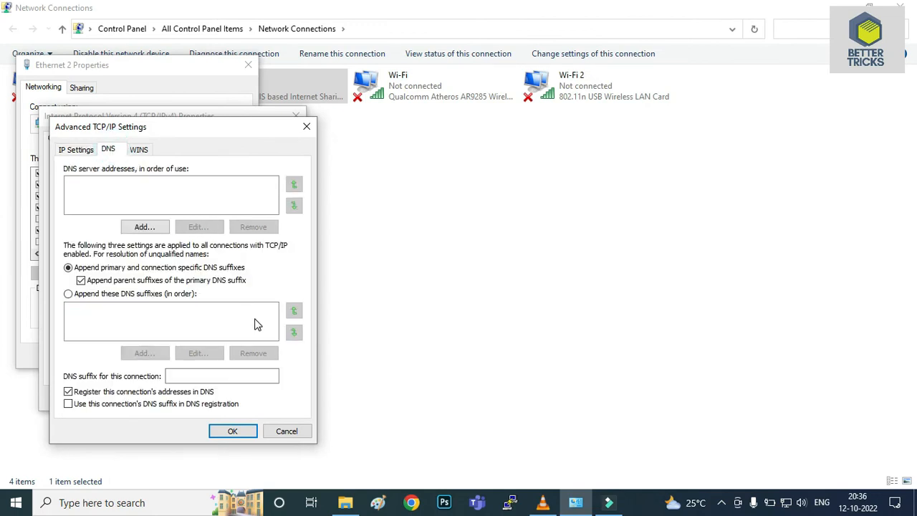
{"action": "left_click", "coordinate": [248, 431]}
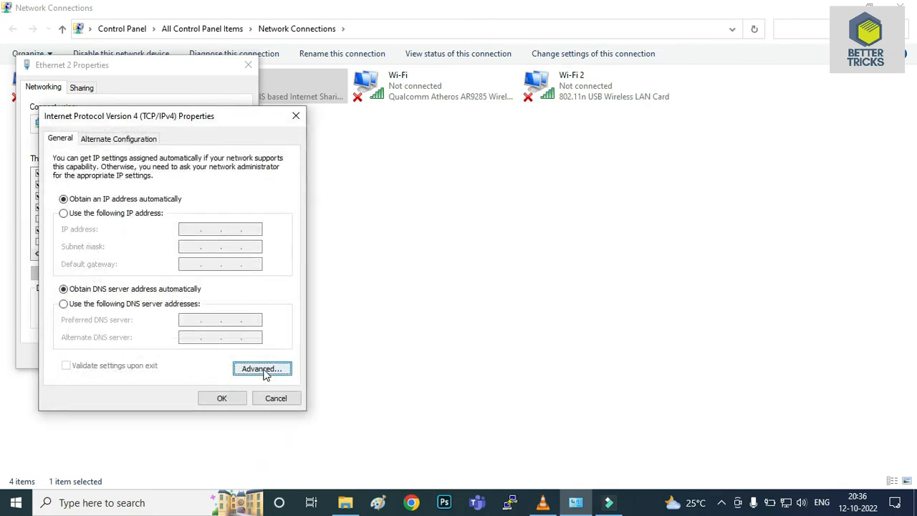
Step: Add 10.172.1.50 as a DNS server address in the Advanced TCP/IP Settings
{"action": "left_click", "coordinate": [263, 370]}
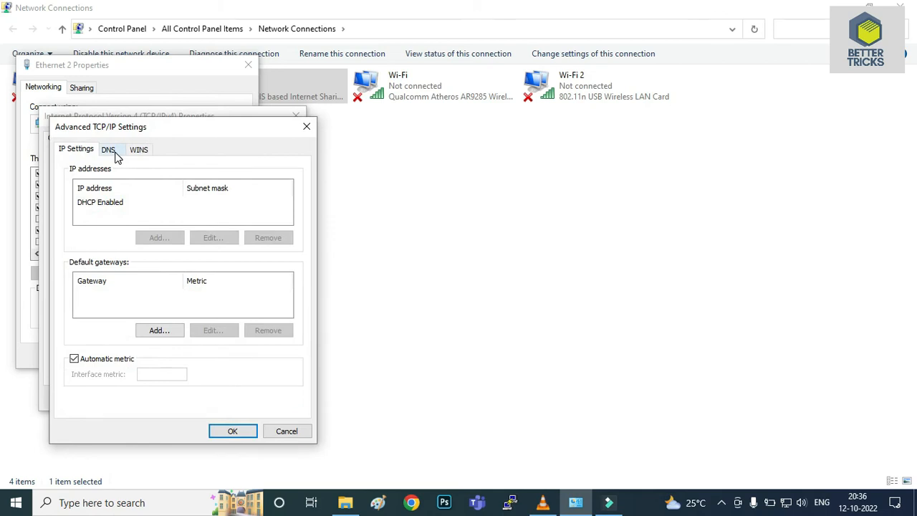
{"action": "left_click", "coordinate": [116, 153]}
{"action": "left_click", "coordinate": [146, 227]}
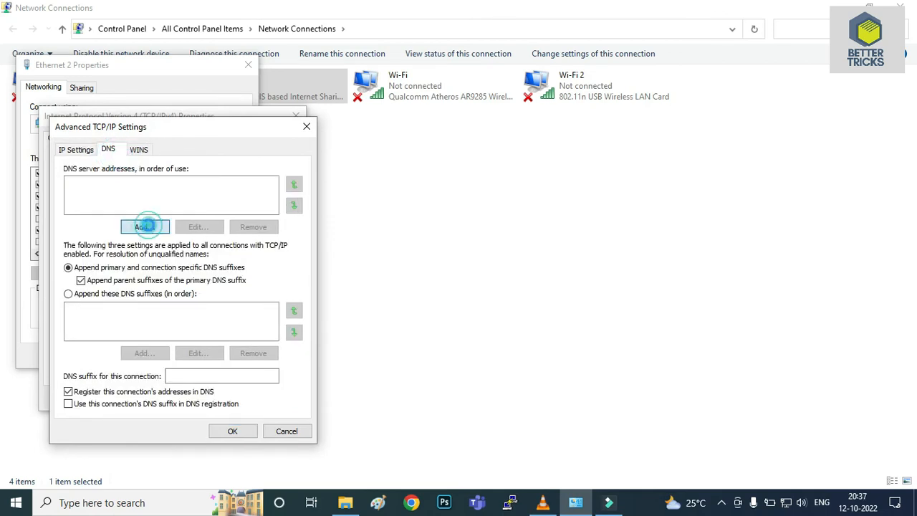
{"action": "type", "text": "10.172.1.50"}
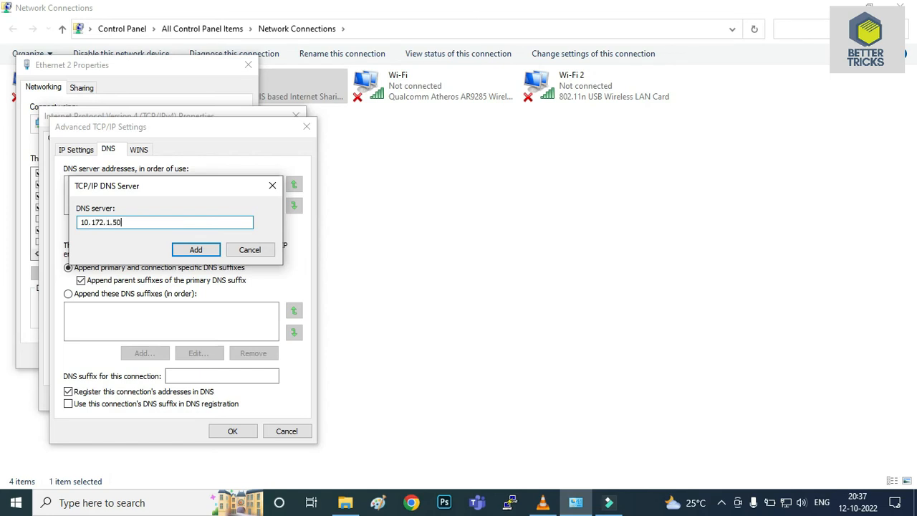
{"action": "left_click", "coordinate": [195, 249]}
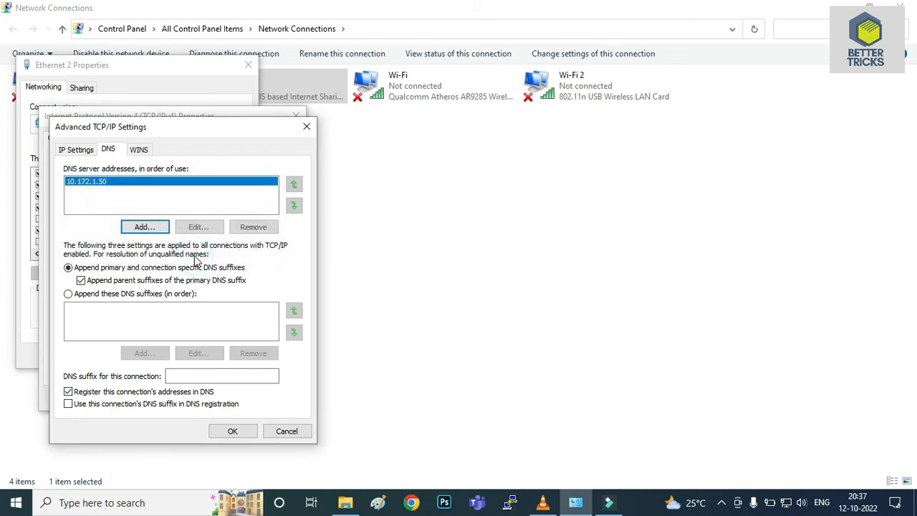
Step: Add 10.20.4.25 as a second DNS server address and accept the advanced TCP/IP settings
{"action": "left_click", "coordinate": [144, 226]}
{"action": "type", "text": "1"}
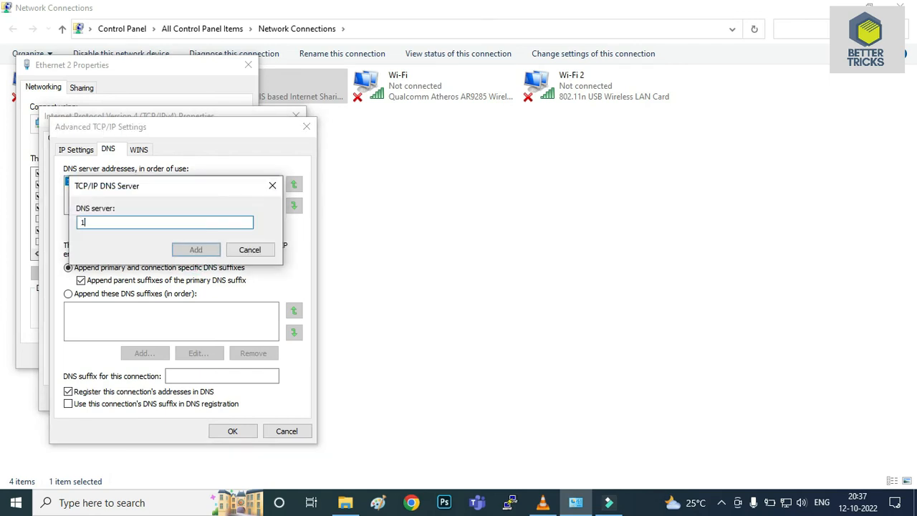
{"action": "type", "text": "0.20.4.25"}
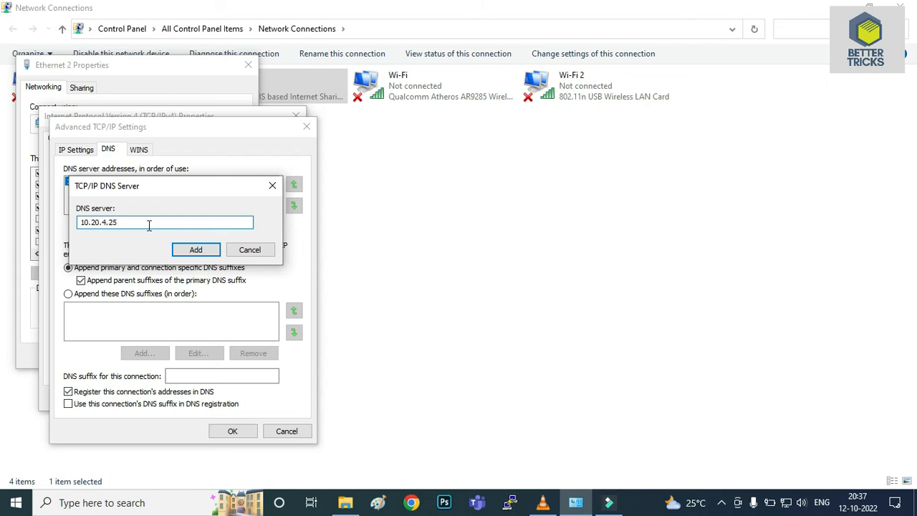
{"action": "left_click", "coordinate": [196, 250]}
{"action": "left_click", "coordinate": [161, 227]}
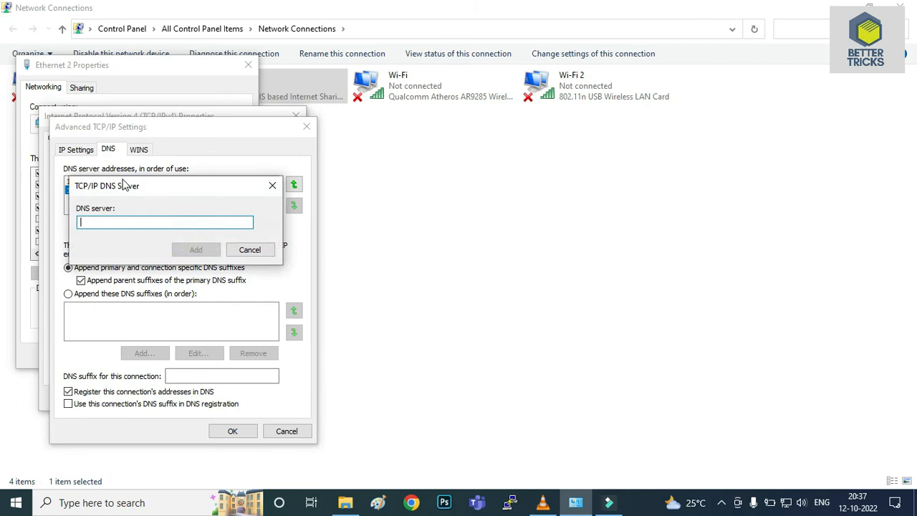
{"action": "left_click", "coordinate": [246, 252]}
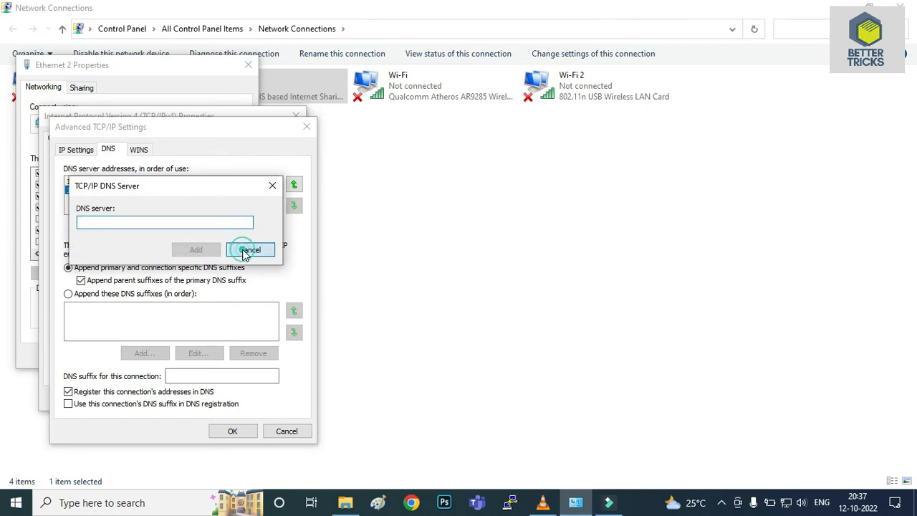
{"action": "left_click", "coordinate": [232, 430]}
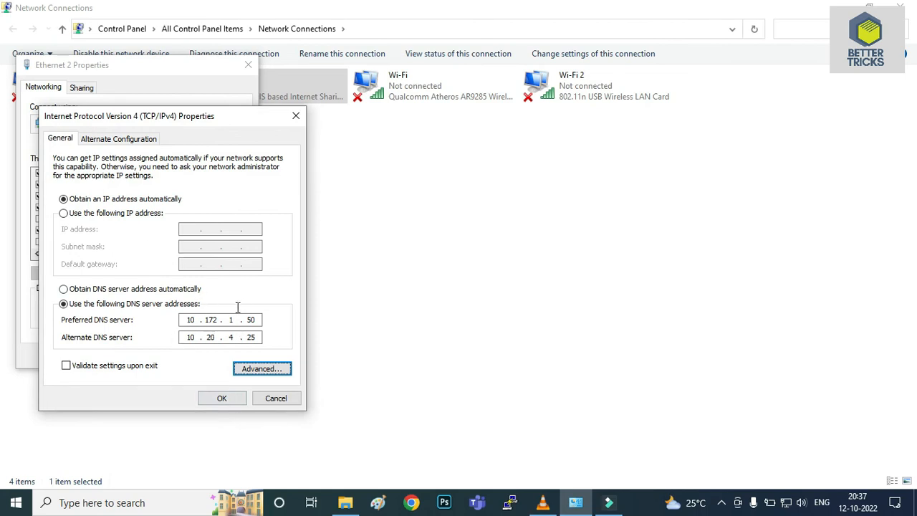
Step: Reopen the advanced TCP/IP settings, add 172.5.6.78 as a third DNS server address and accept the settings
{"action": "left_click", "coordinate": [252, 368]}
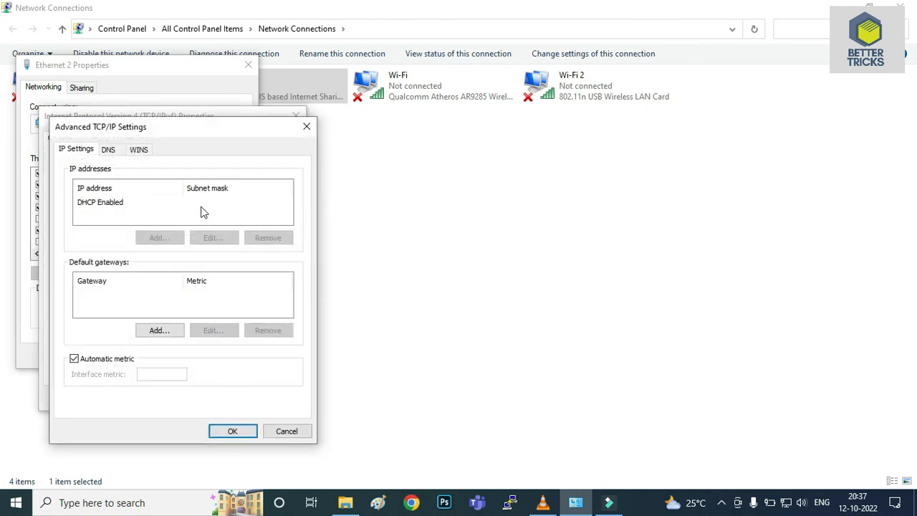
{"action": "left_click", "coordinate": [106, 150]}
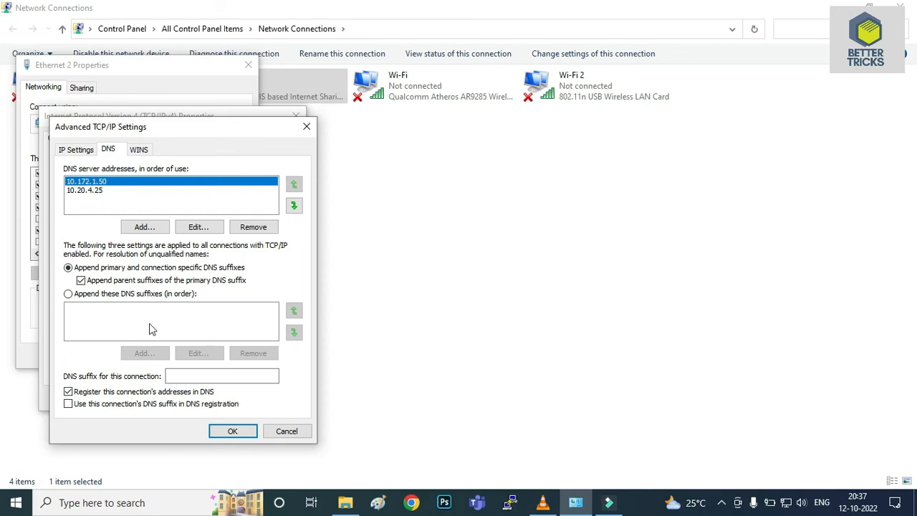
{"action": "left_click", "coordinate": [234, 431]}
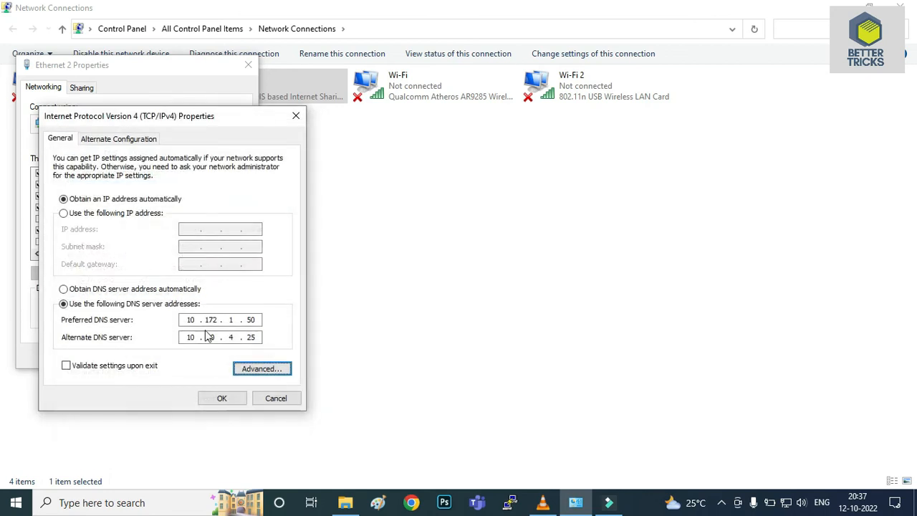
{"action": "left_click", "coordinate": [260, 370]}
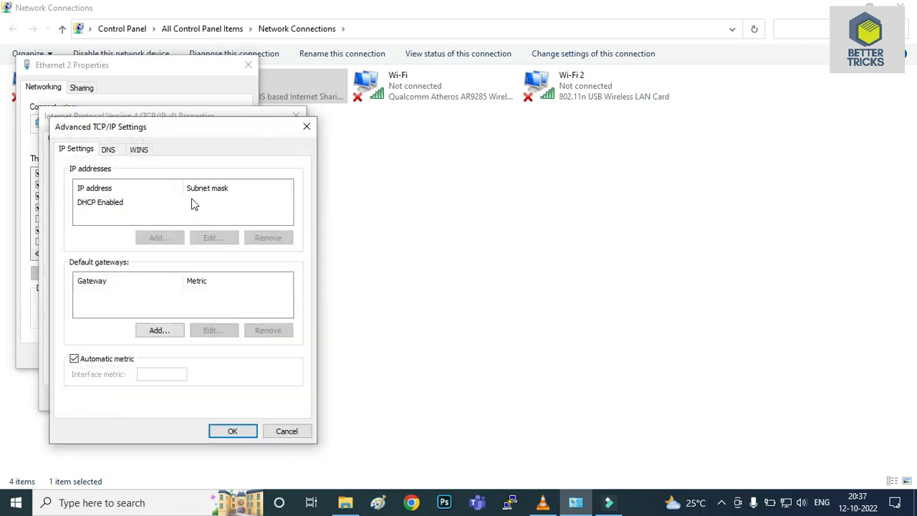
{"action": "left_click", "coordinate": [108, 150]}
{"action": "left_click", "coordinate": [143, 227]}
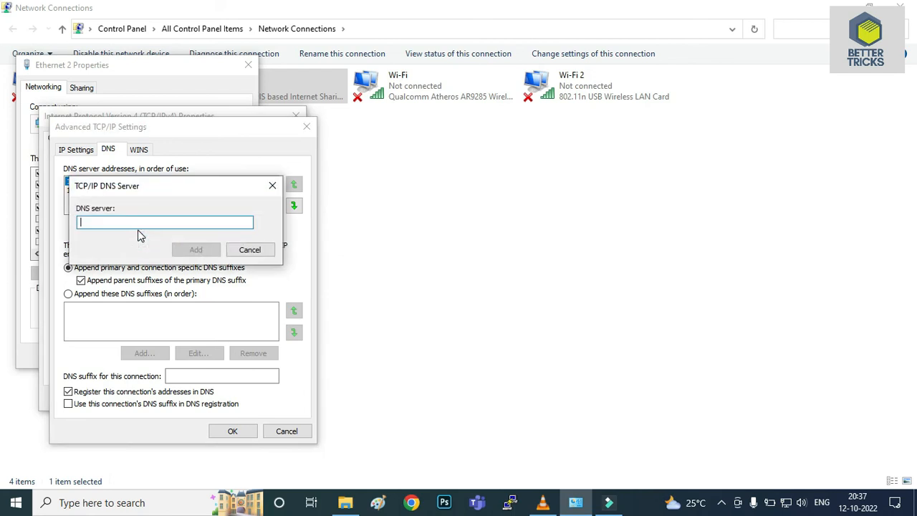
{"action": "type", "text": "172.5.6.78"}
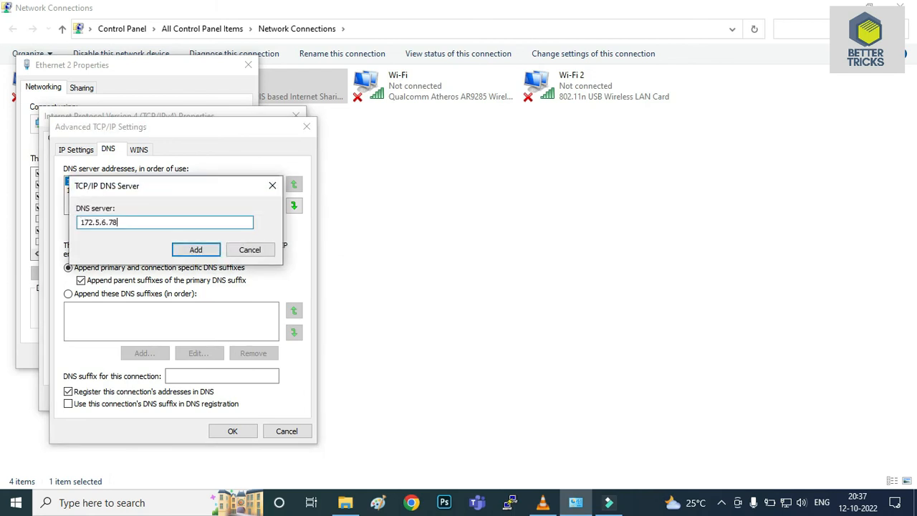
{"action": "left_click", "coordinate": [197, 250]}
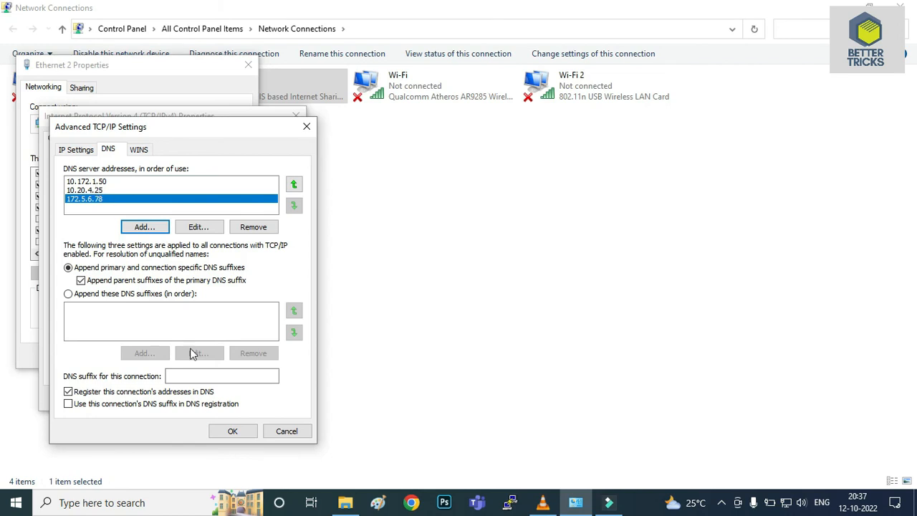
{"action": "left_click", "coordinate": [233, 430]}
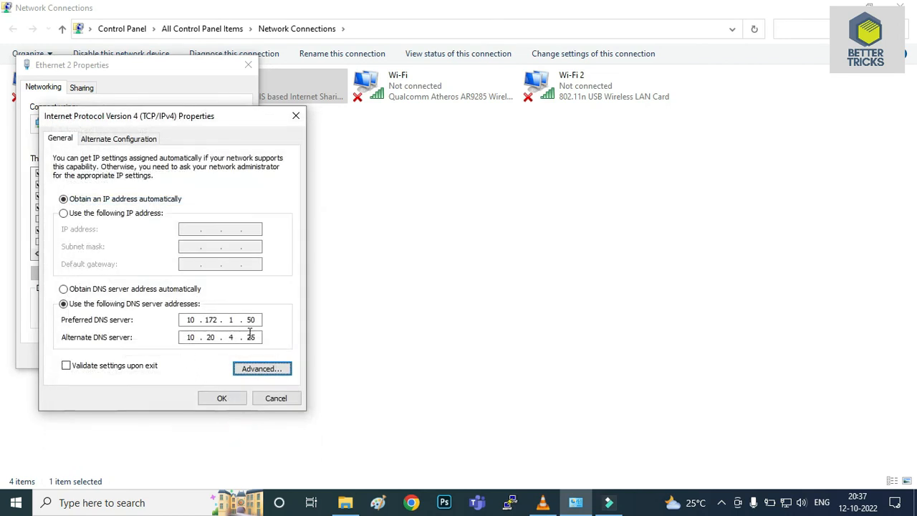